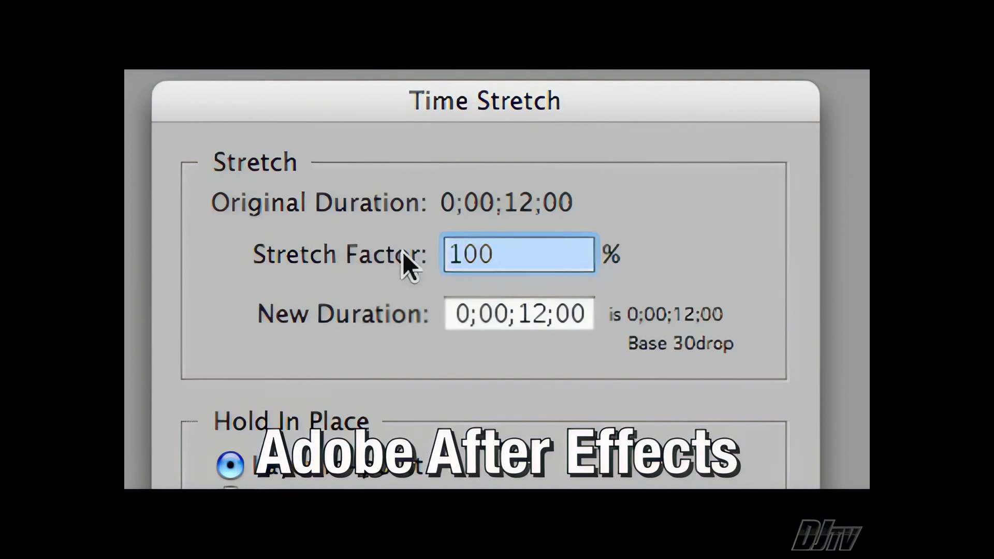
Set the layer's Time Stretch factor to 50%
text(5)
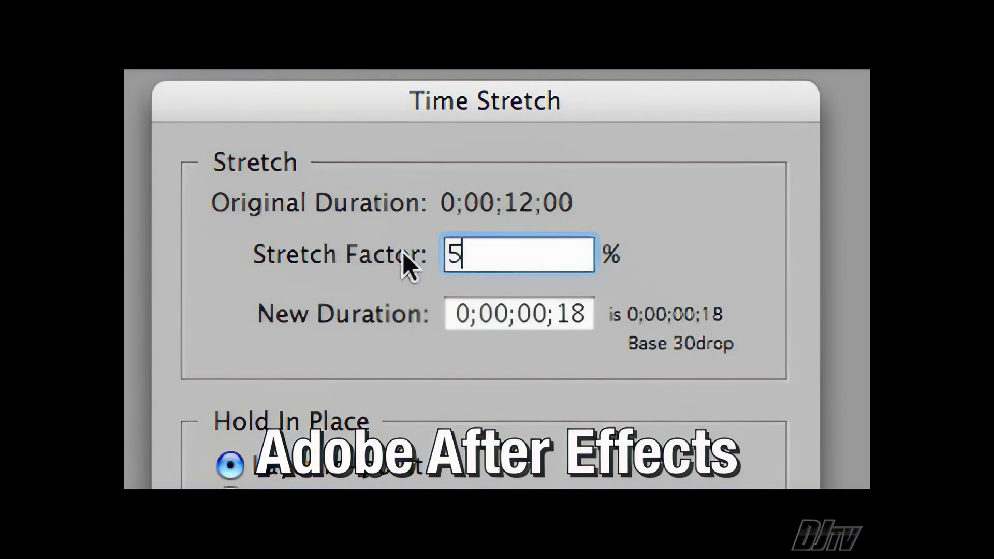
text(0)
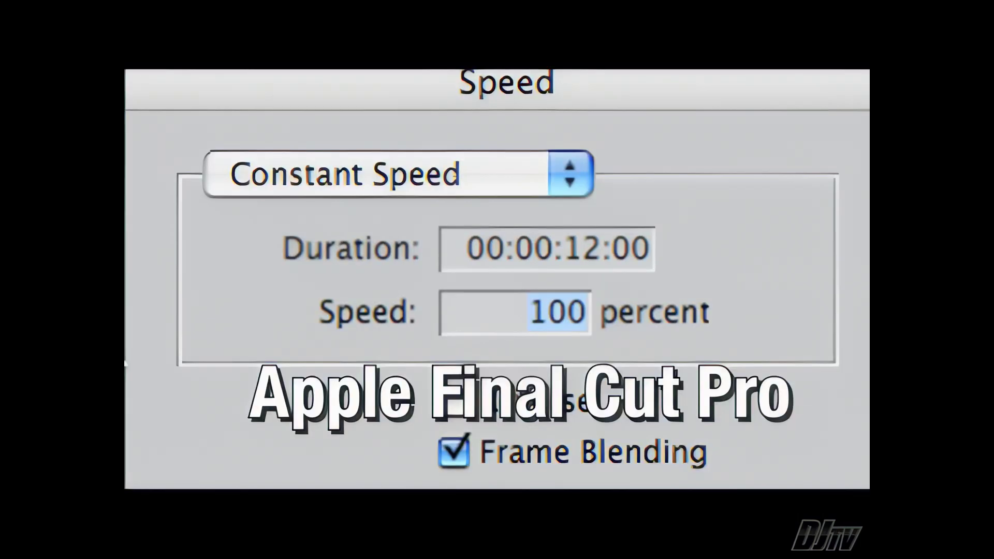
Switch to Final Cut Pro and set the clip's constant-speed duration to 00:00:15;24
text(5)
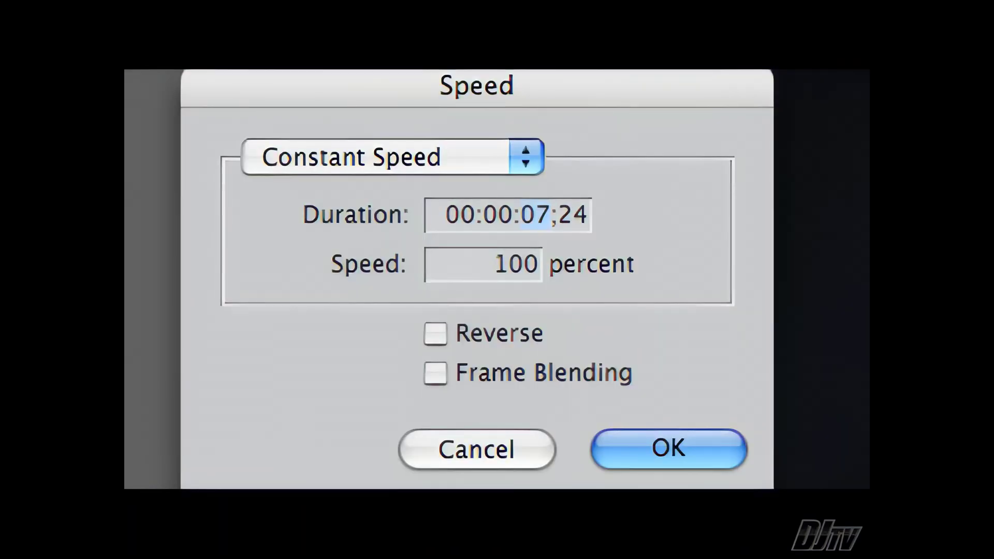
key(BackSpace)
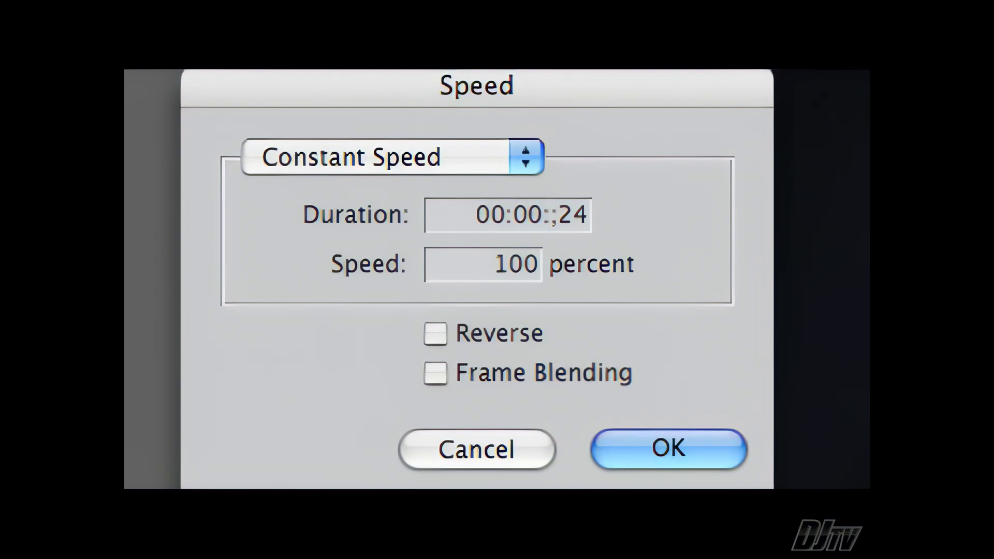
text(15)
key(Return)
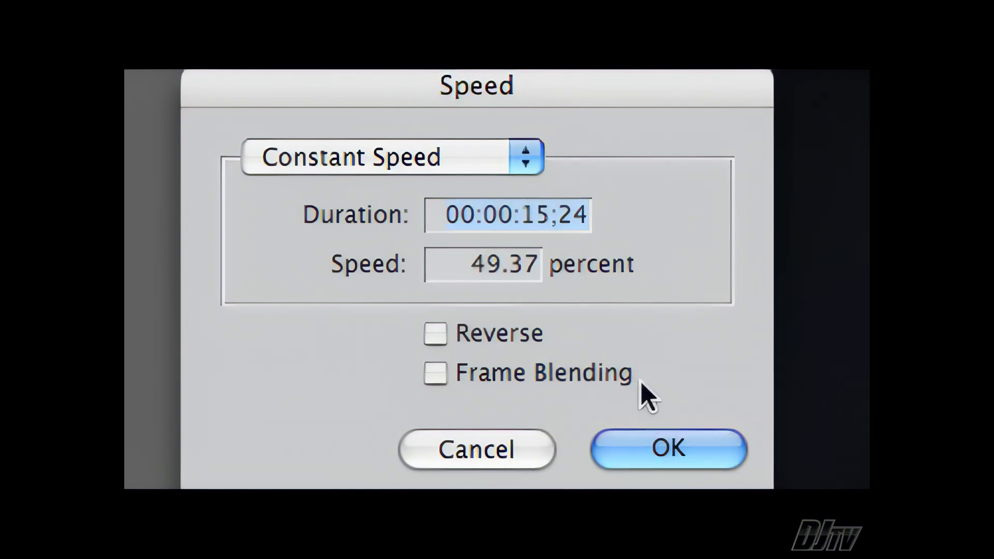
click(663, 448)
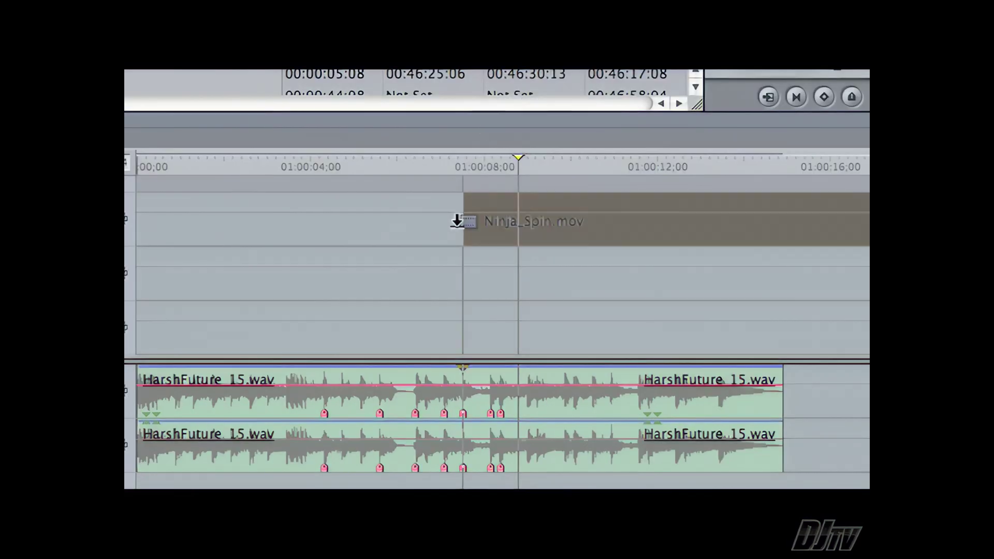
Place Ninja_Spin.mov on the video track above the music and split it with the Razor Blade at the audio marker
drag(455, 219, 344, 336)
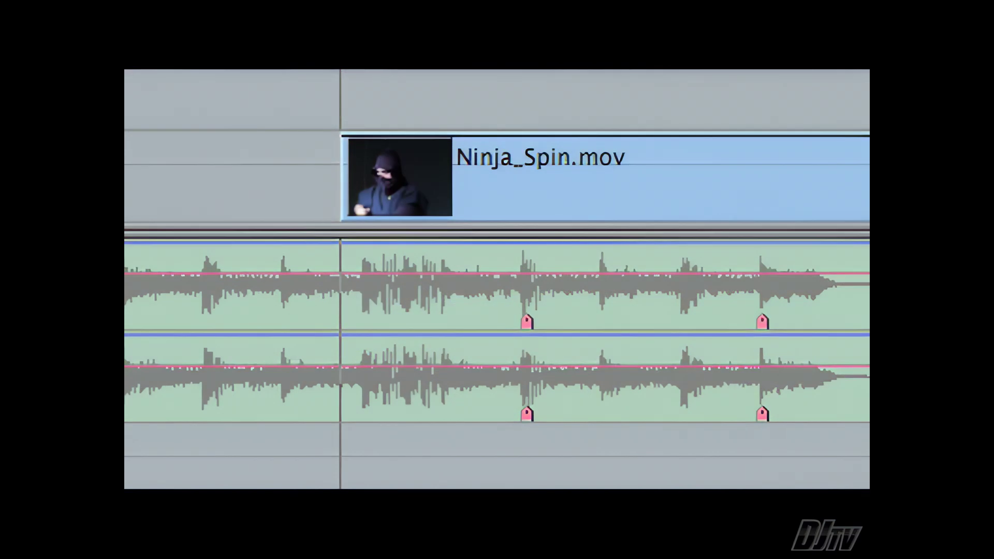
drag(339, 166, 527, 167)
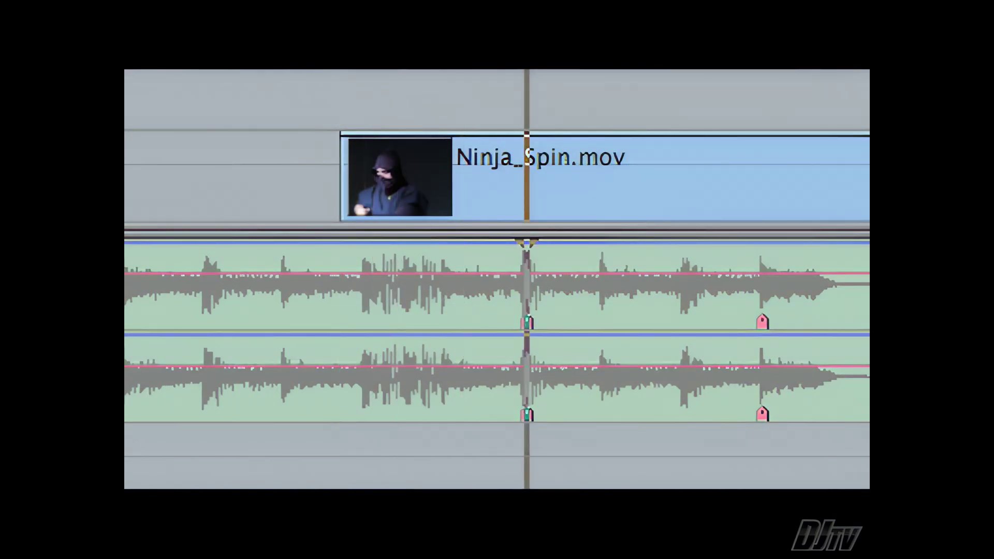
key(b)
click(532, 160)
key(a)
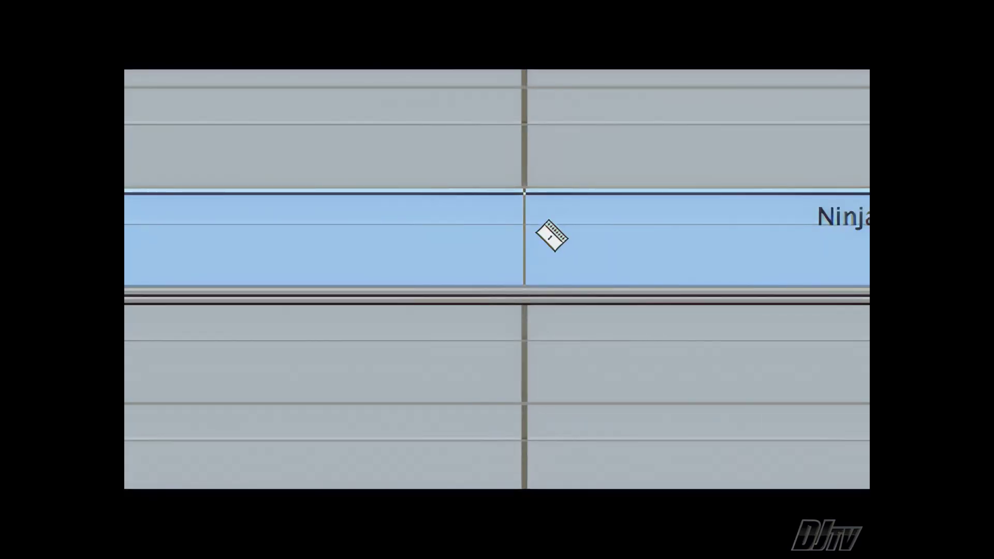
click(534, 235)
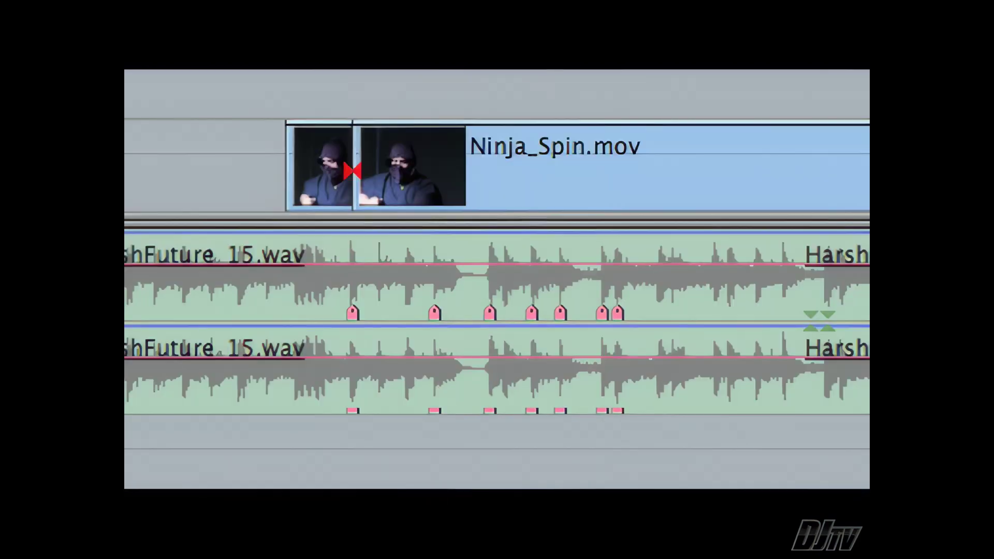
Set the Speed duration of the Ninja_Spin.mov segment after the cut to 00:00:01;08
click(465, 179)
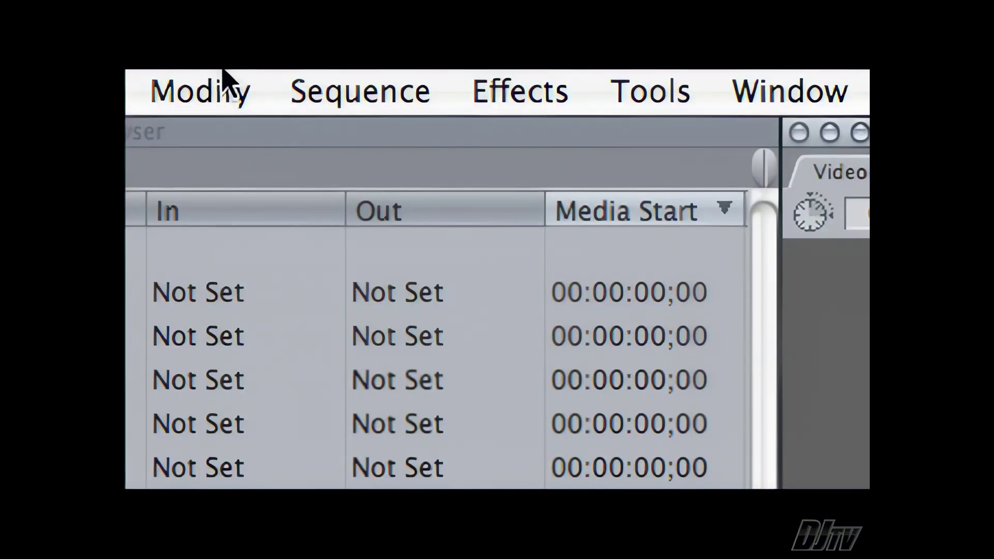
click(223, 79)
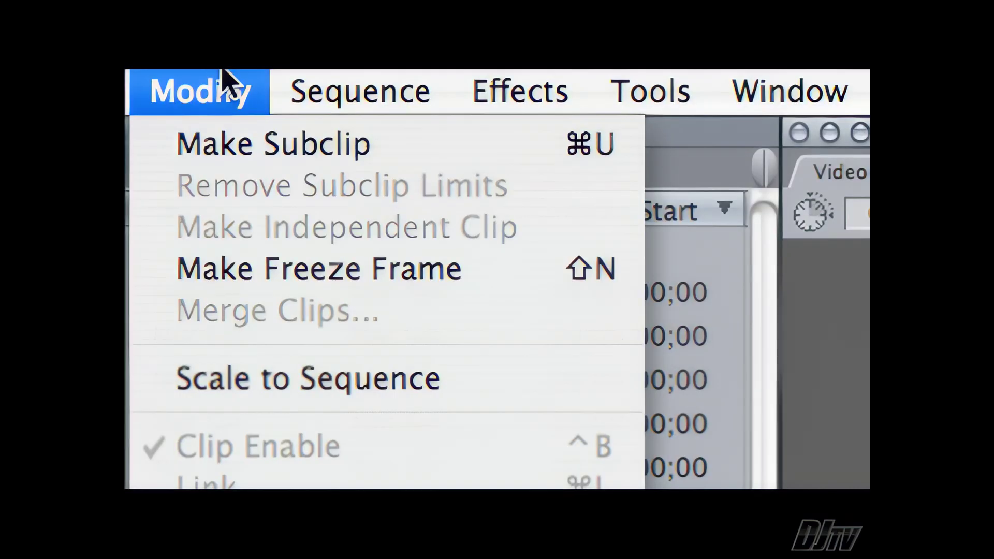
click(229, 327)
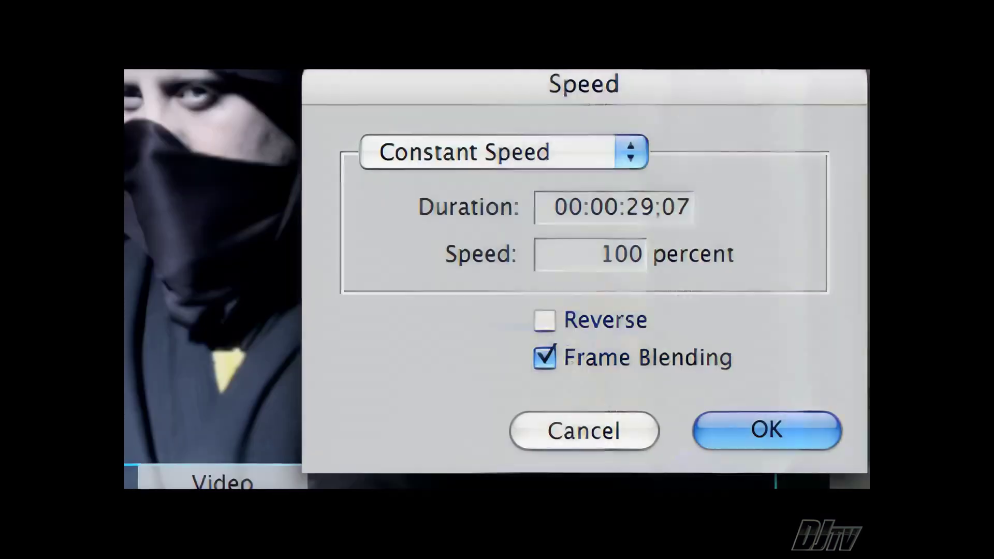
key(BackSpace)
key(BackSpace)
text(01)
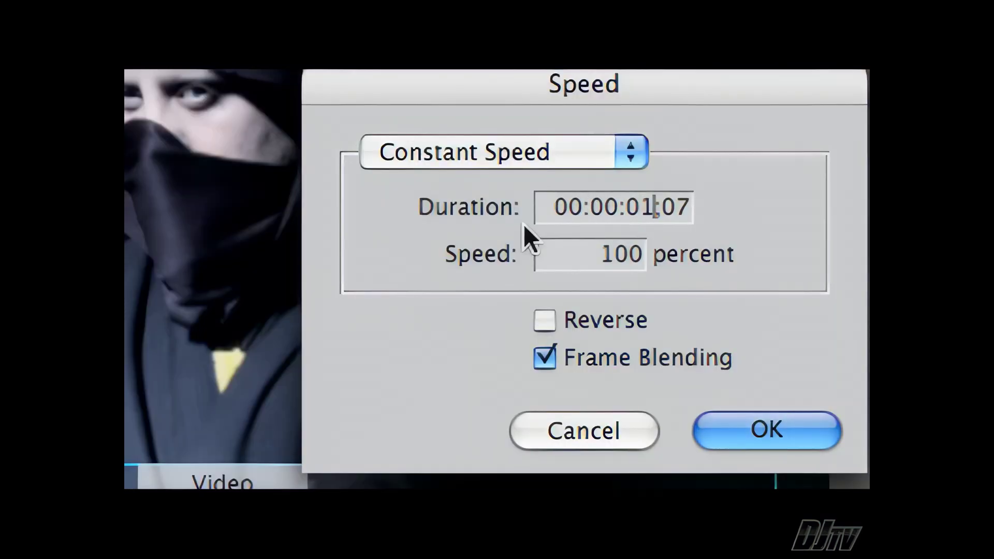
key(Right)
key(Delete)
key(Delete)
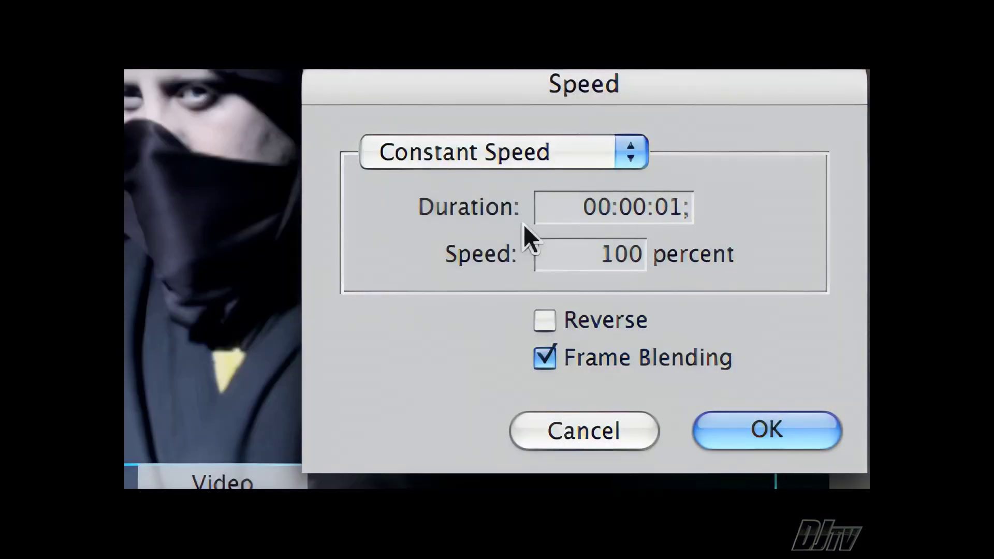
text(08)
key(Return)
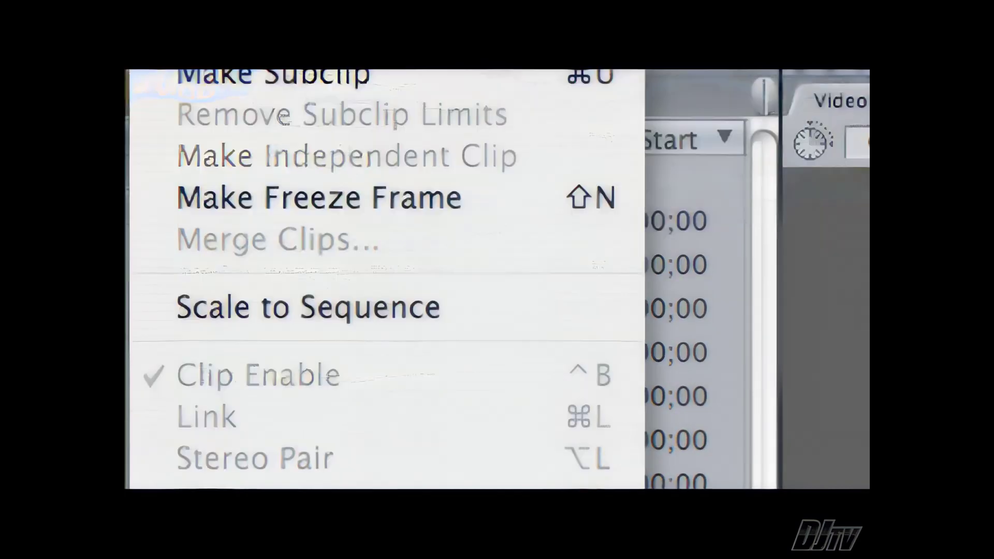
Open the Speed settings for the selected clip
click(231, 331)
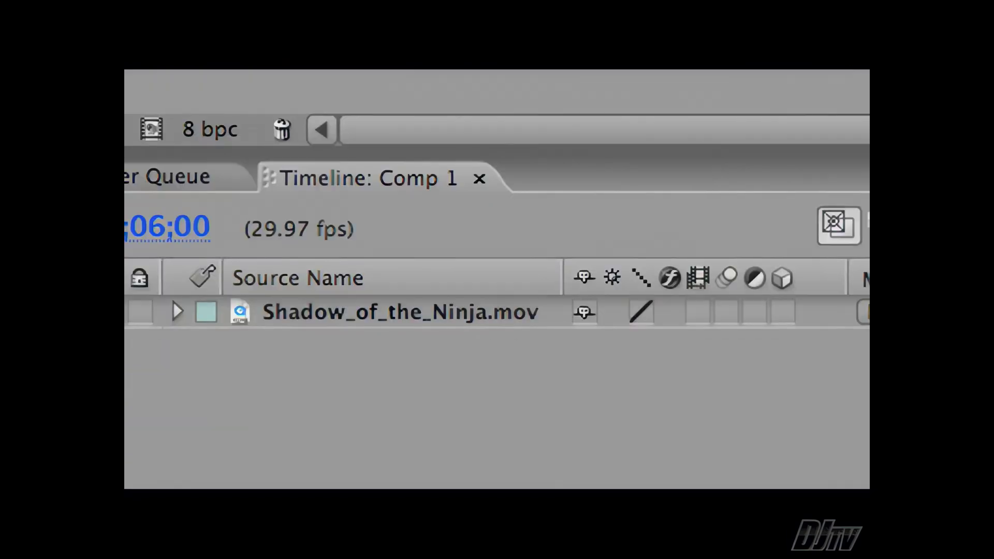
Switch to After Effects, enable Time Remapping on Shadow_of_the_Ninja.mov and add a Time Remap keyframe at 0;00;07;20
click(393, 404)
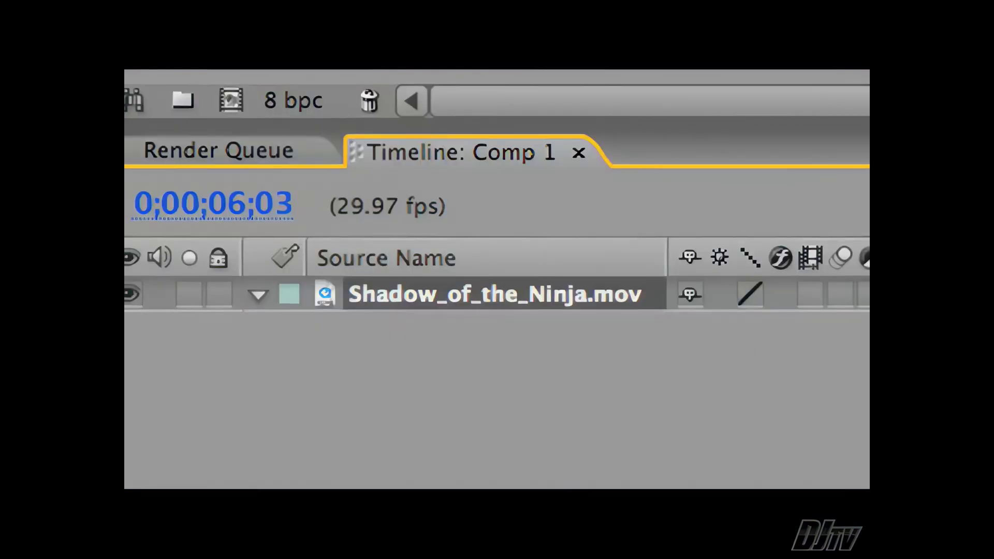
click(335, 75)
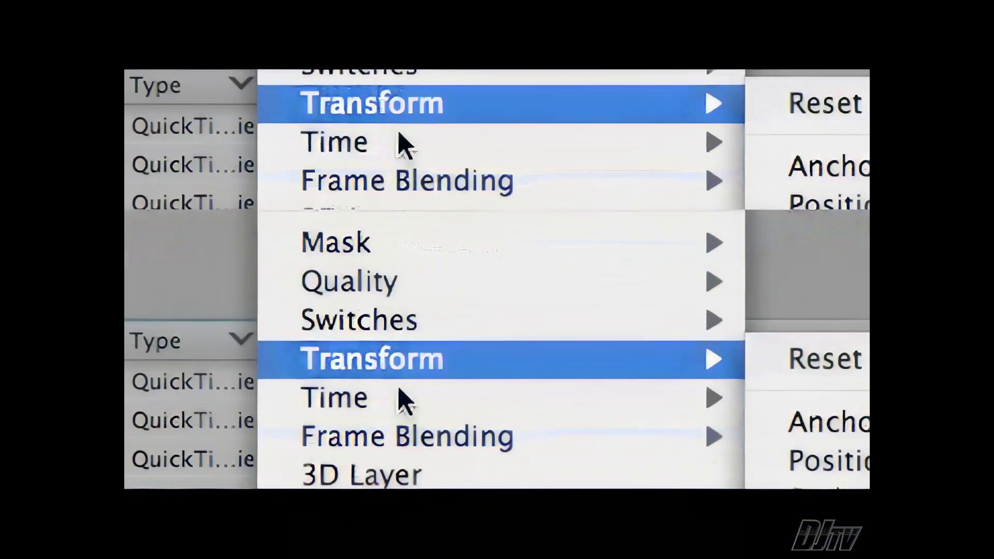
mouse_move(404, 499)
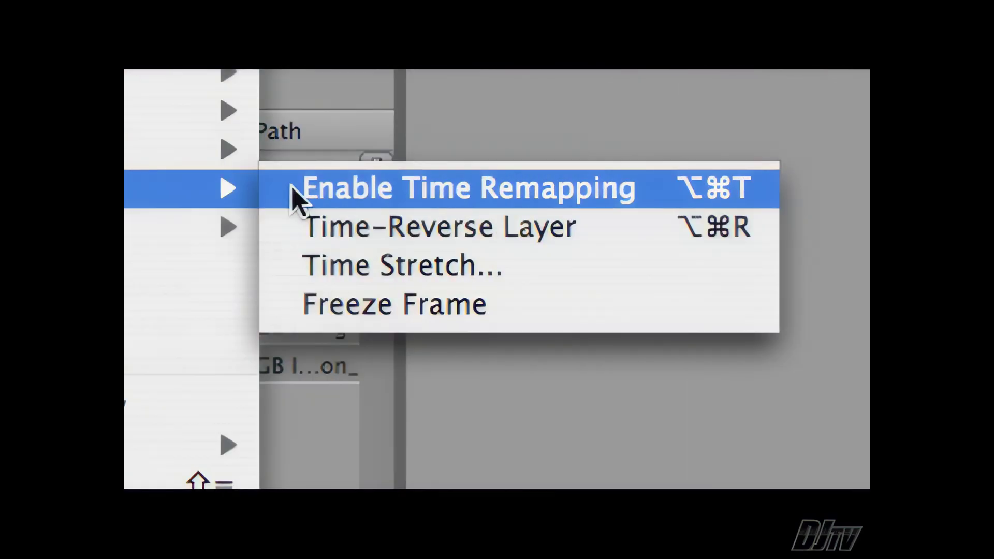
click(294, 189)
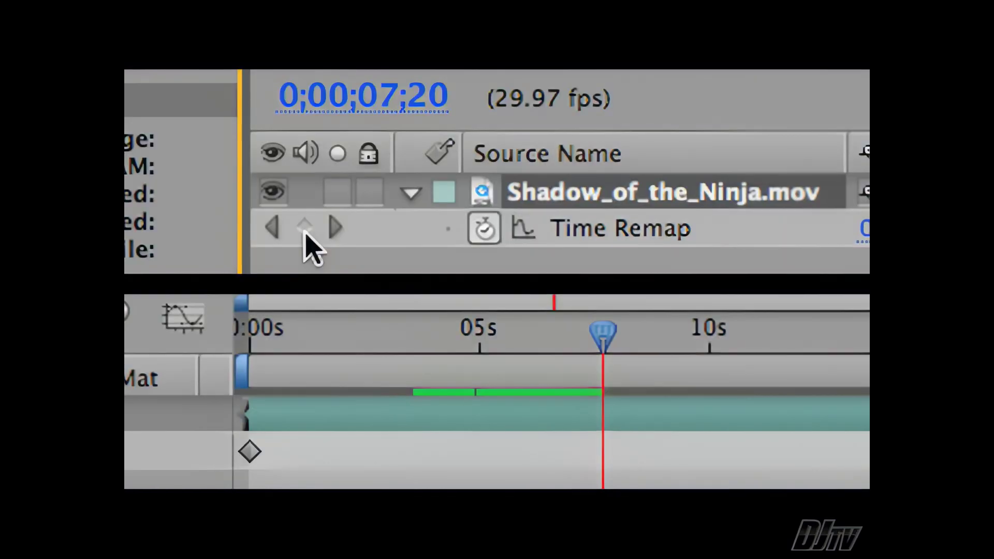
click(305, 228)
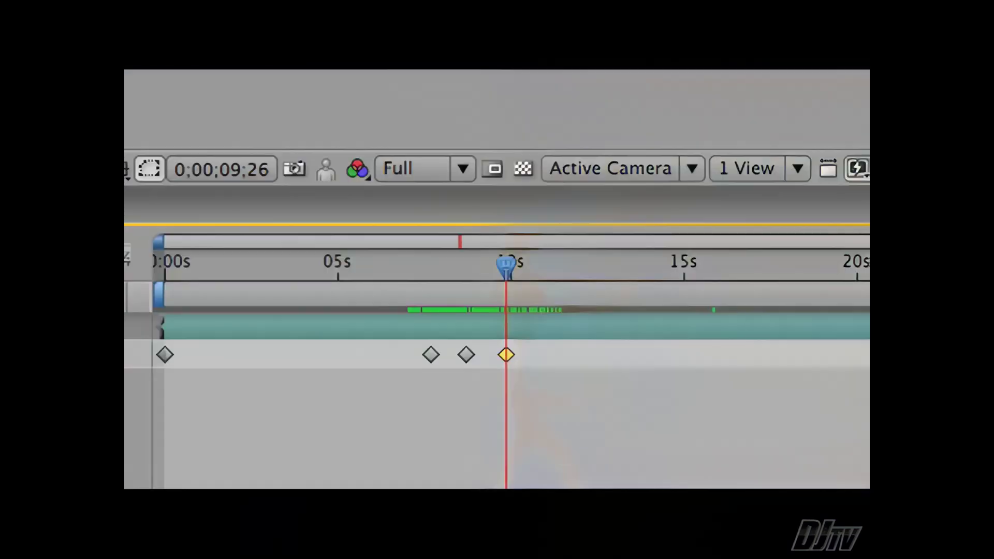
Add and reposition Time Remap keyframes so they sit at about 10;22, 12 and 13 seconds
drag(507, 265, 468, 266)
drag(543, 296, 547, 296)
drag(544, 354, 581, 355)
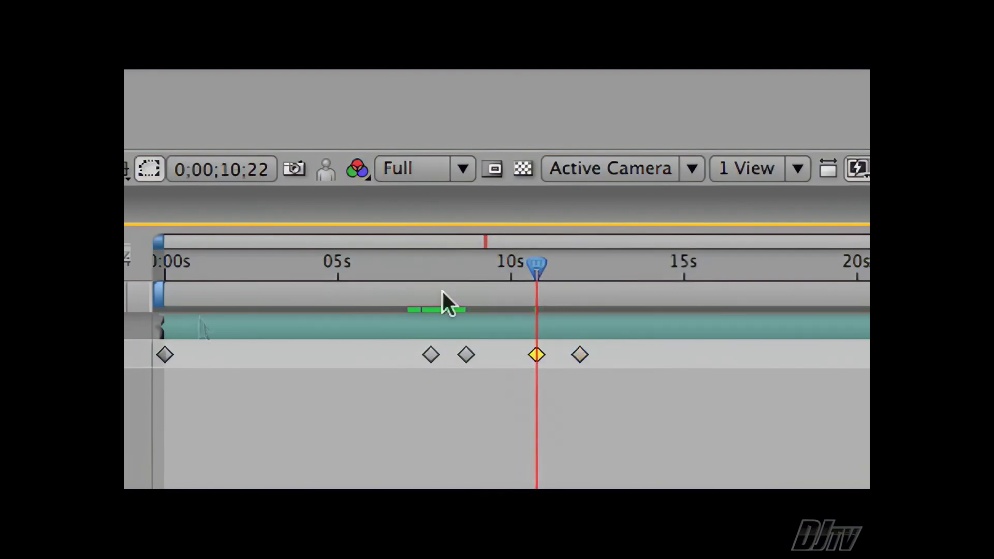
drag(557, 275, 553, 274)
key(super+v)
shift+click(577, 354)
drag(552, 355, 634, 355)
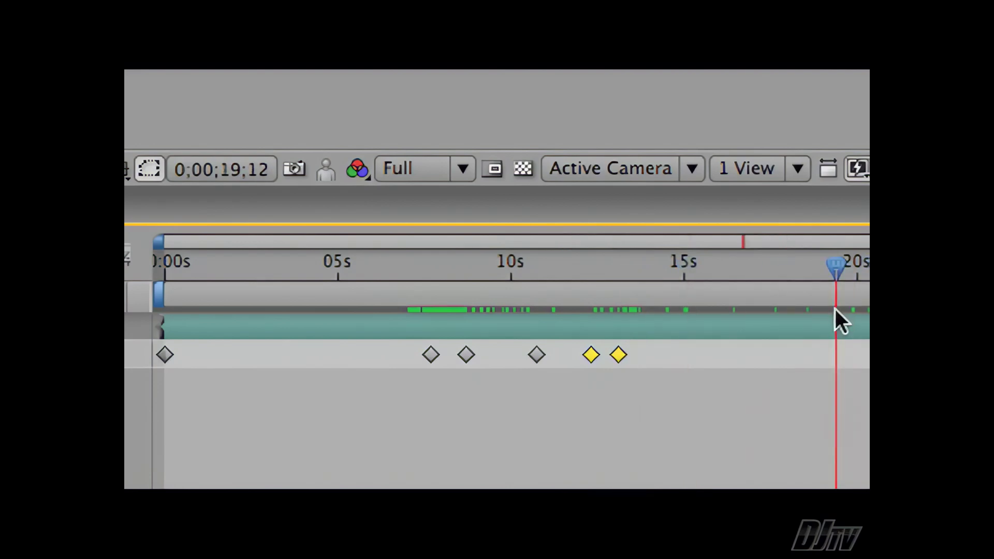
Select all of the layer's Time Remap keyframes and apply Easy Ease to them
drag(744, 328, 284, 258)
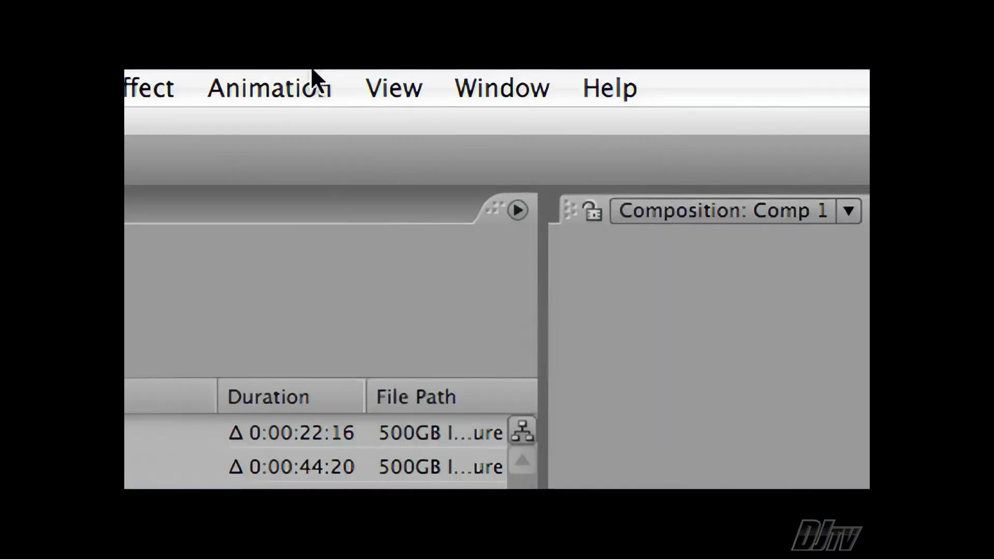
click(310, 78)
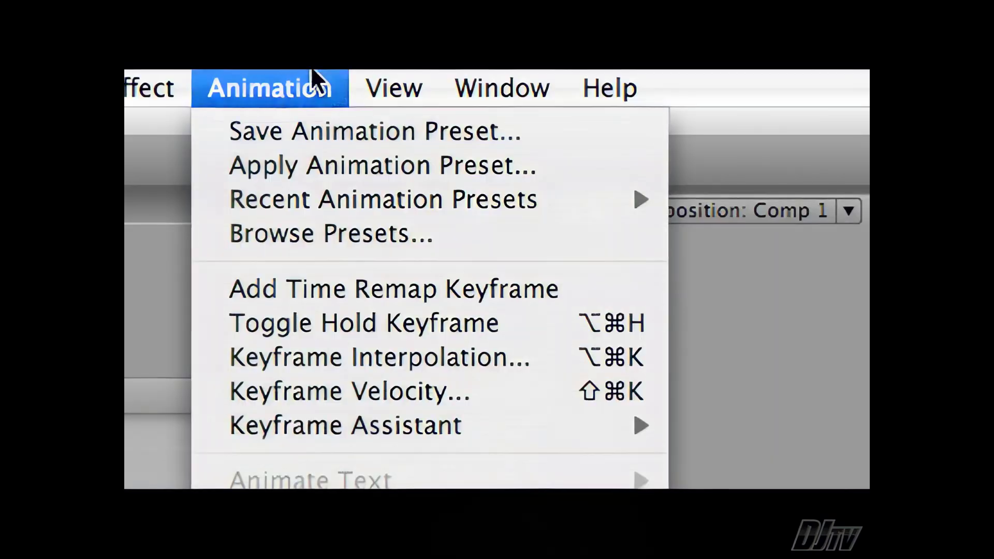
mouse_move(412, 428)
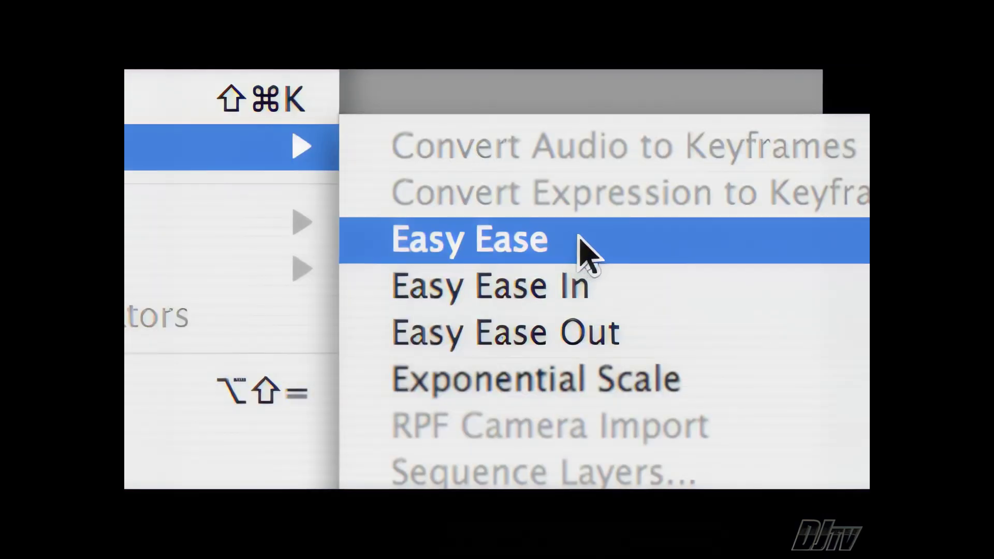
click(585, 252)
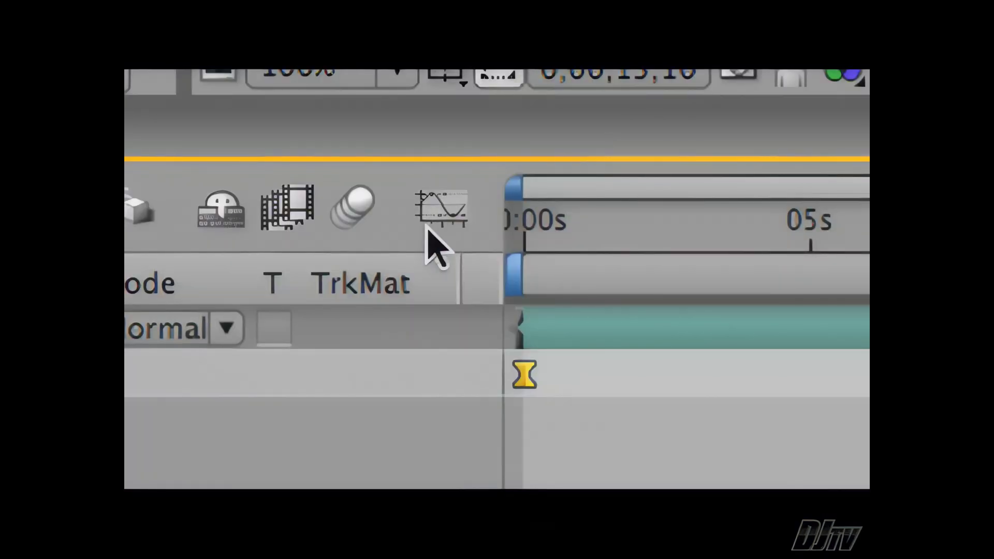
Open the Graph Editor and lengthen the last Time Remap keyframe's incoming handle back to just past 19 seconds
click(454, 220)
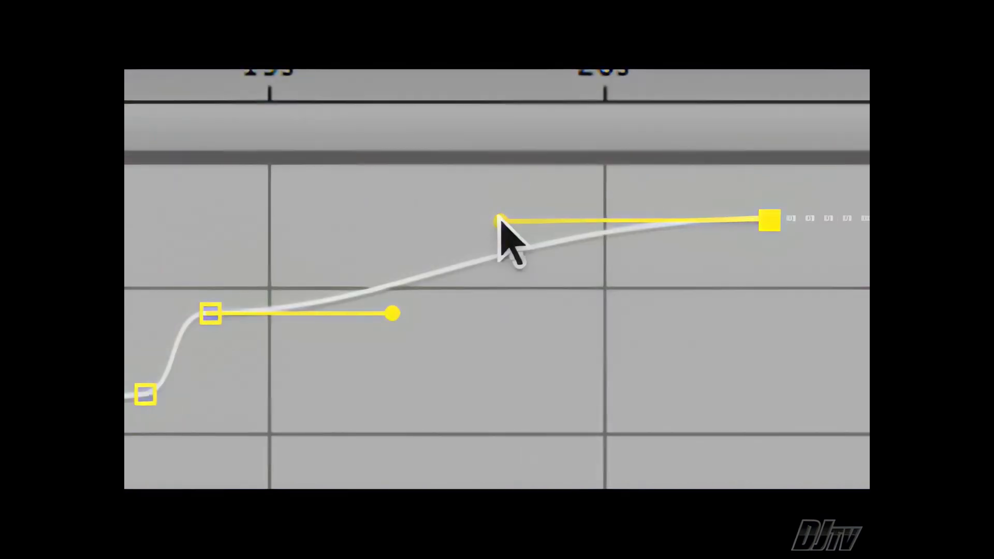
drag(500, 216, 303, 220)
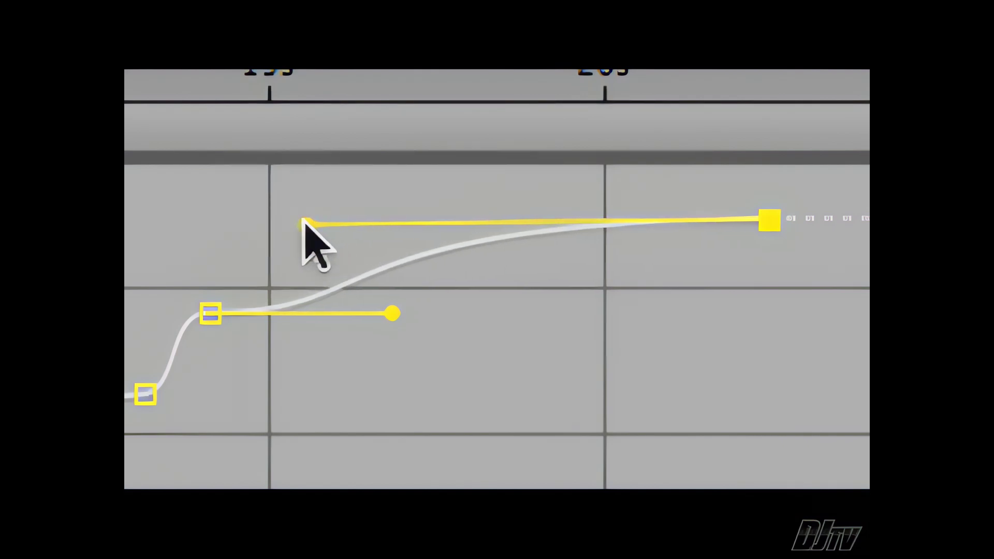
drag(245, 95, 479, 104)
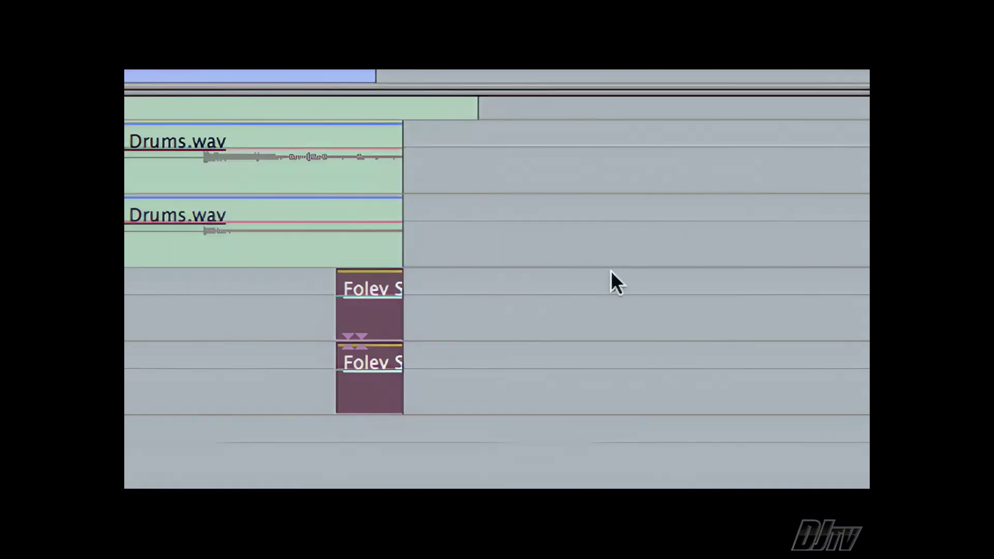
Switch to Final Cut Pro and place the Foley Samurai sound clip on the Drums.wav audio tracks, after the drums
drag(611, 271, 602, 192)
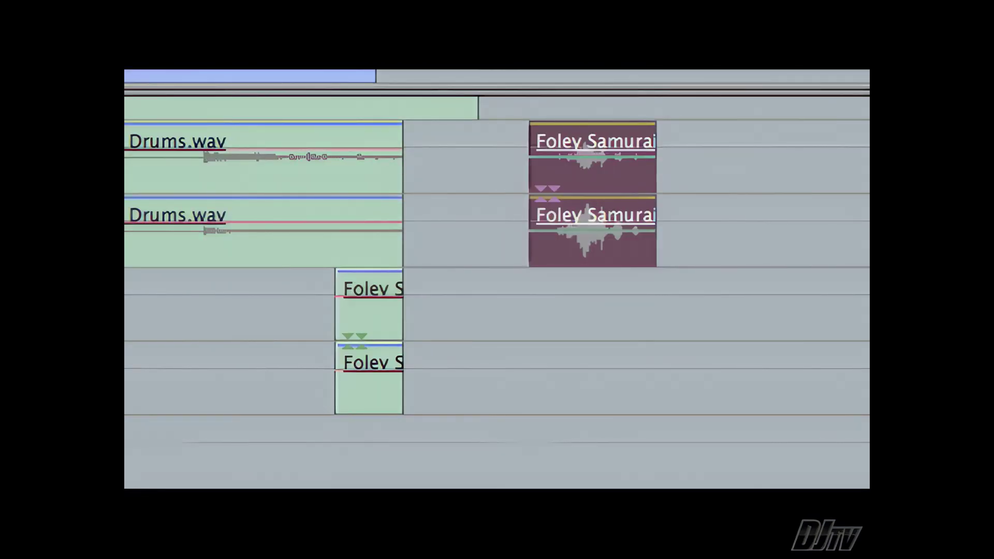